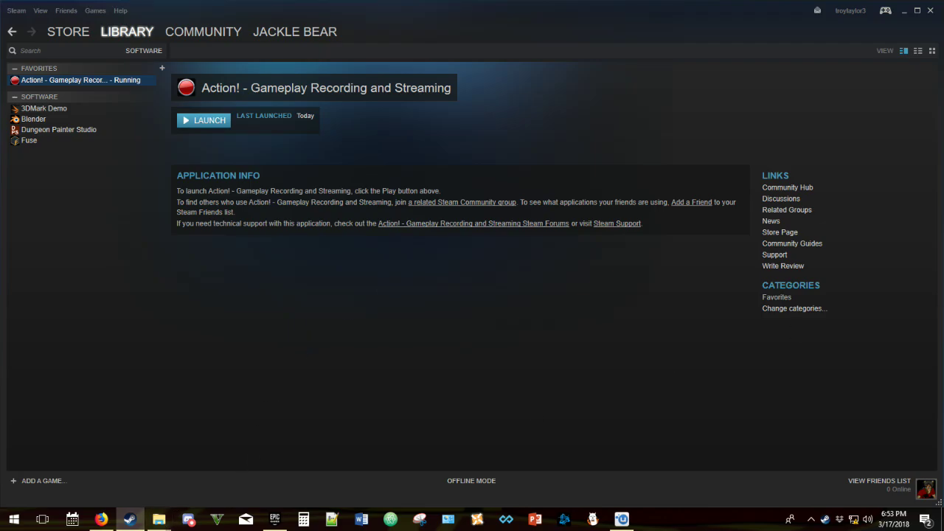
# - Show the games in the library and select Fallout 4
pyautogui.moveTo(159, 518)
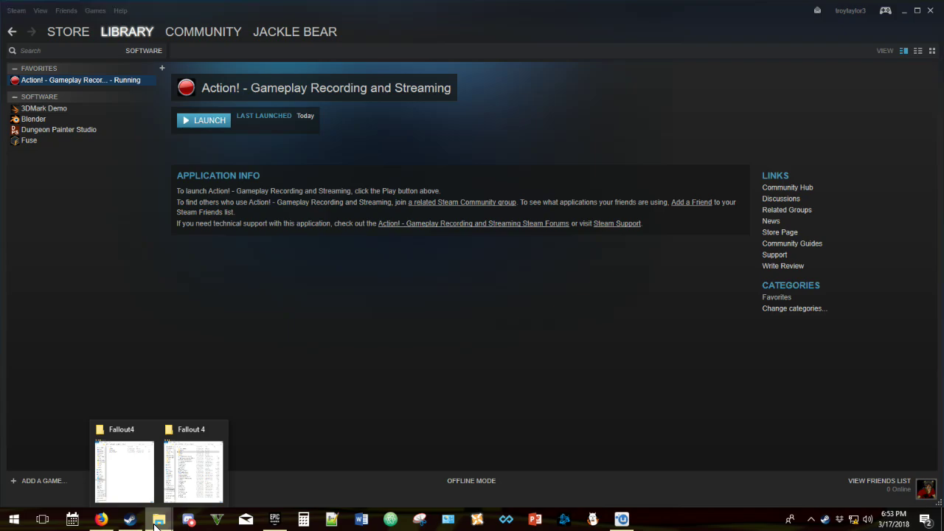
pyautogui.click(132, 50)
pyautogui.click(113, 43)
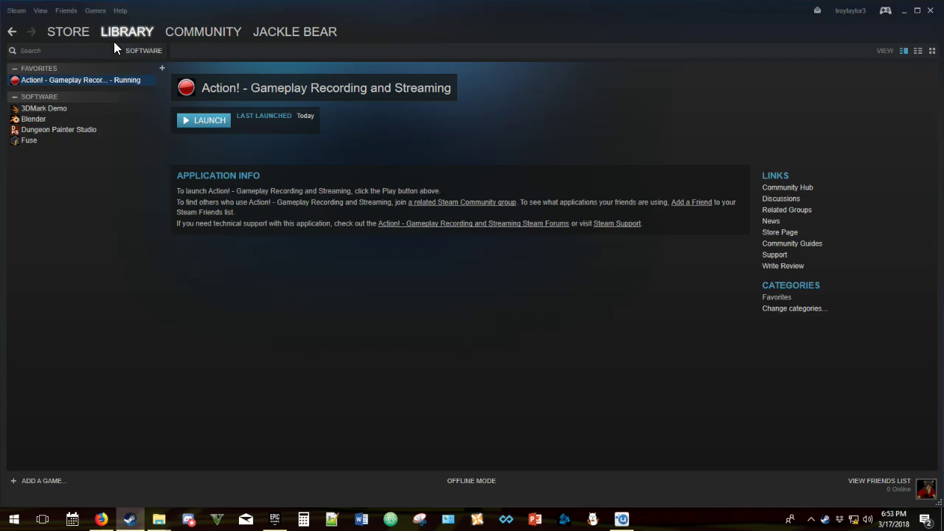
pyautogui.scroll(10, 48, 266)
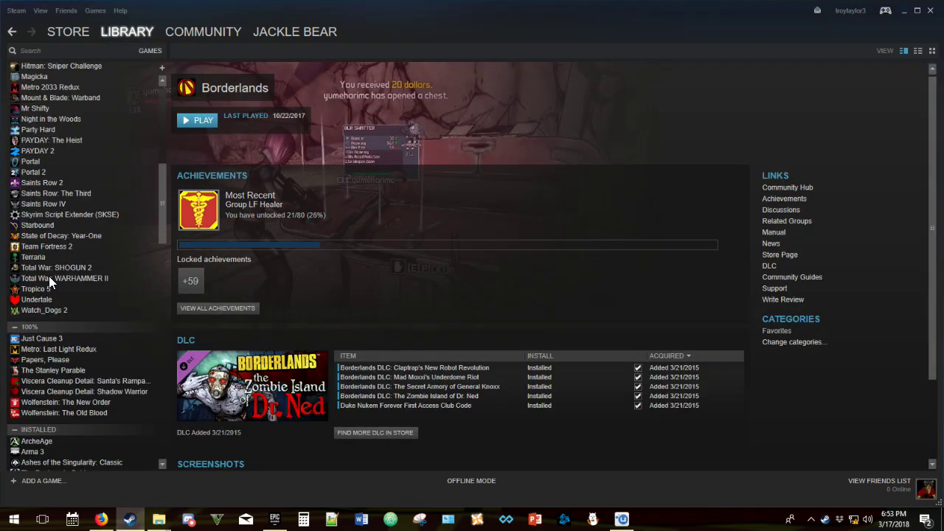
pyautogui.scroll(5, 48, 274)
pyautogui.click(43, 194)
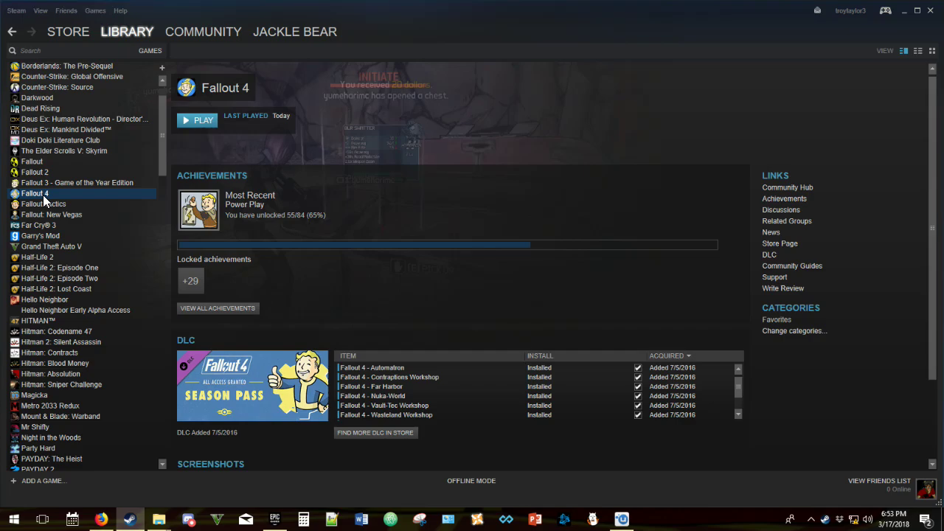
# - Try to verify the integrity of Fallout 4's local game files from its properties, and close the properties window
pyautogui.rightClick(43, 195)
pyautogui.click(78, 375)
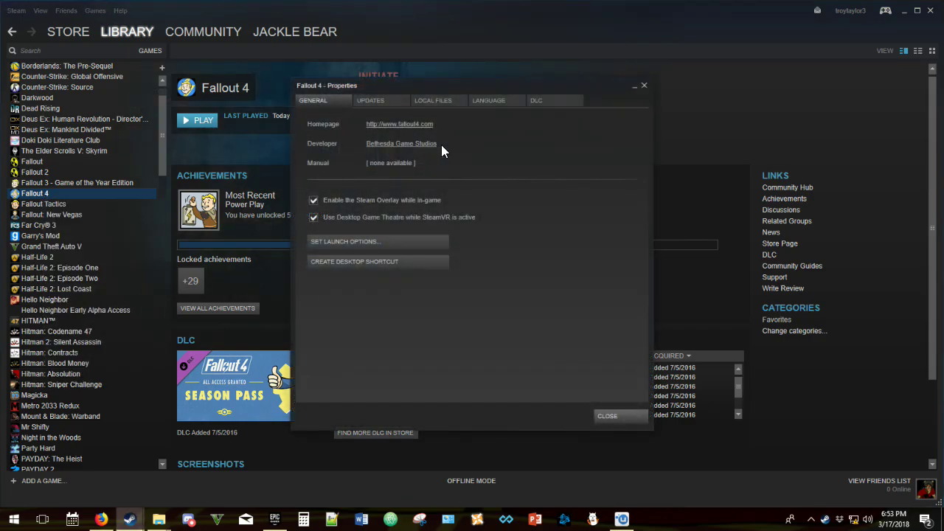
pyautogui.click(428, 100)
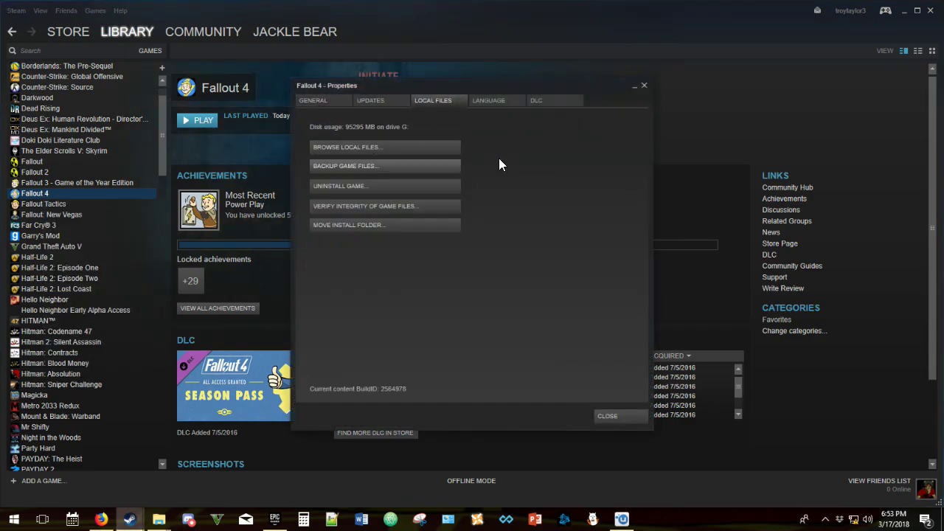
pyautogui.click(381, 208)
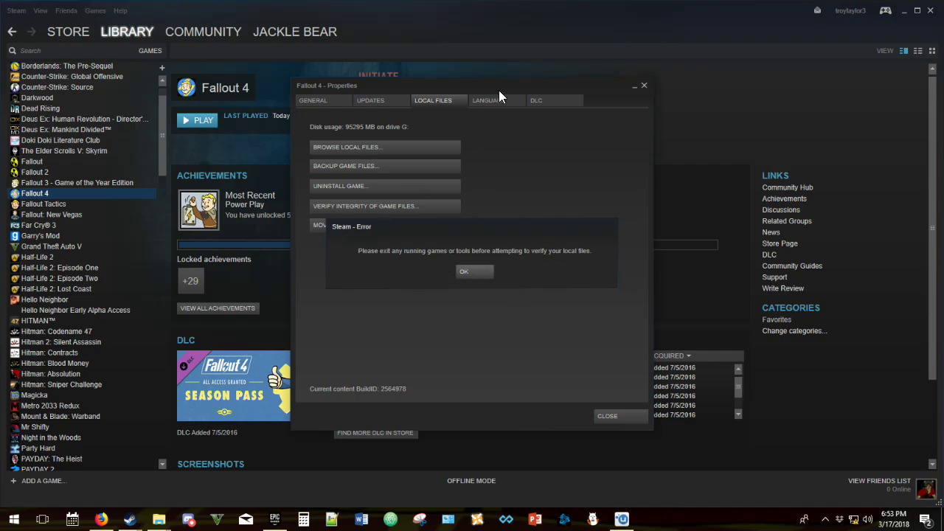
pyautogui.click(472, 273)
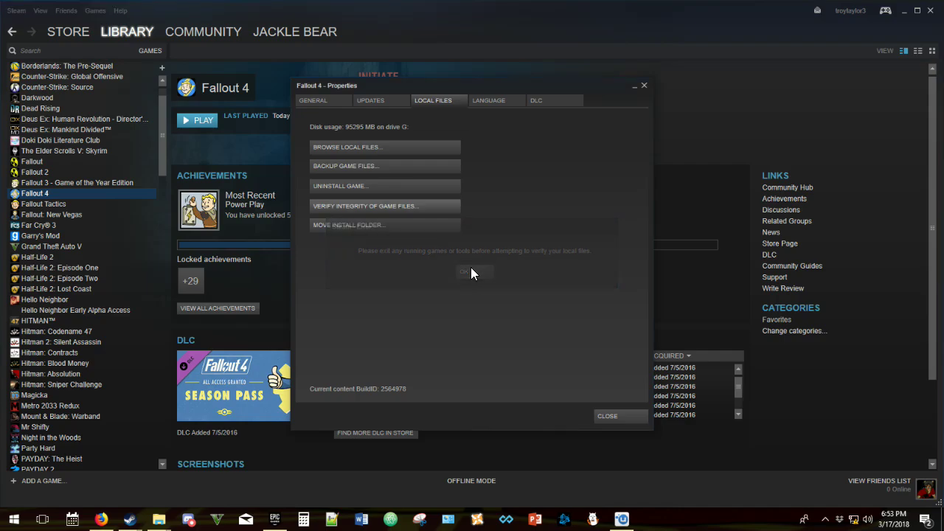
pyautogui.click(644, 87)
# - Switch to the Fallout 4 install folder in File Explorer and examine its Data folder and the Video folder inside it
pyautogui.moveTo(157, 521)
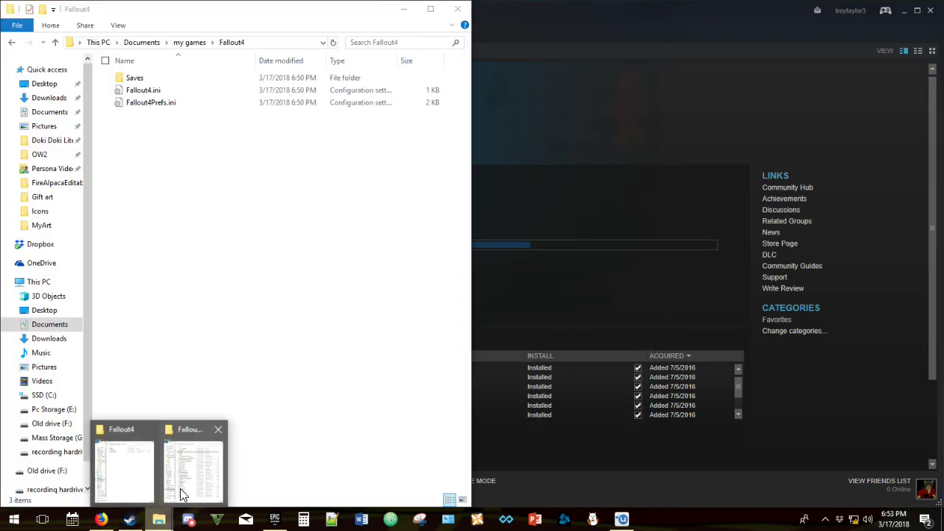
pyautogui.click(183, 494)
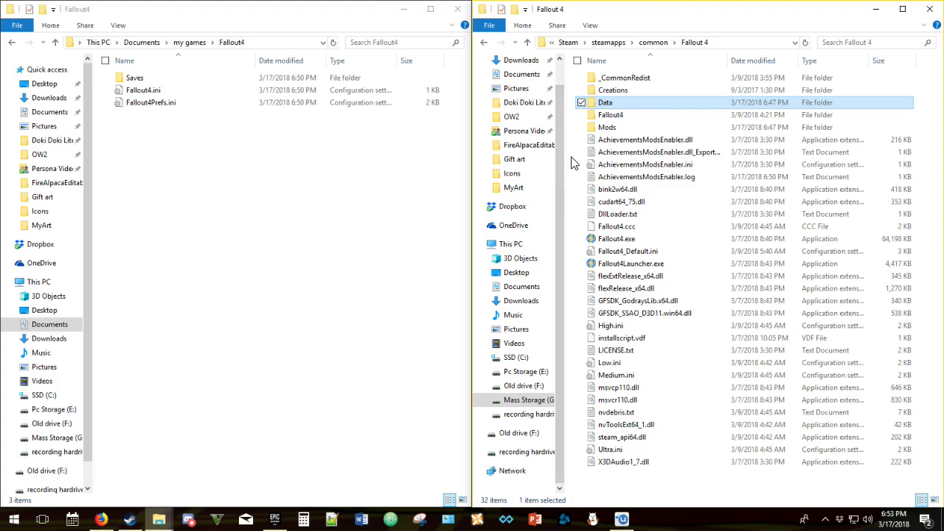
pyautogui.doubleClick(606, 103)
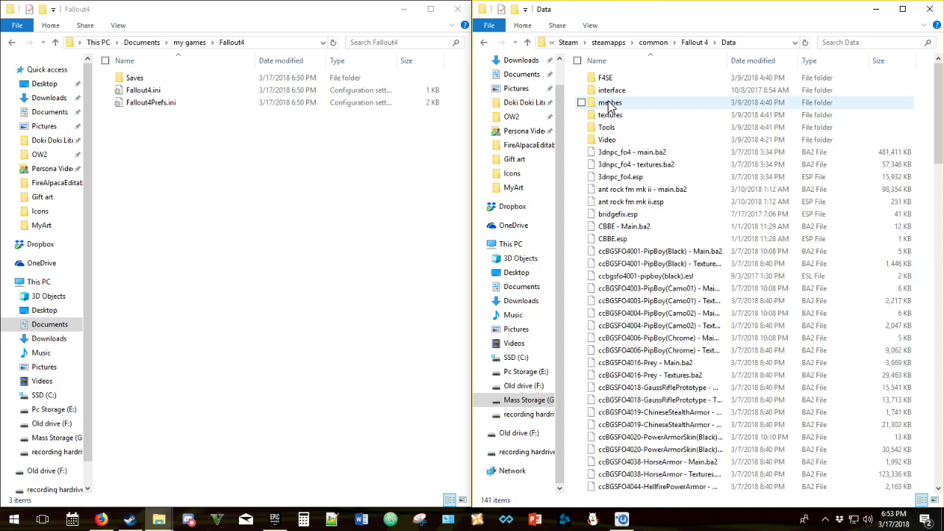
pyautogui.doubleClick(609, 140)
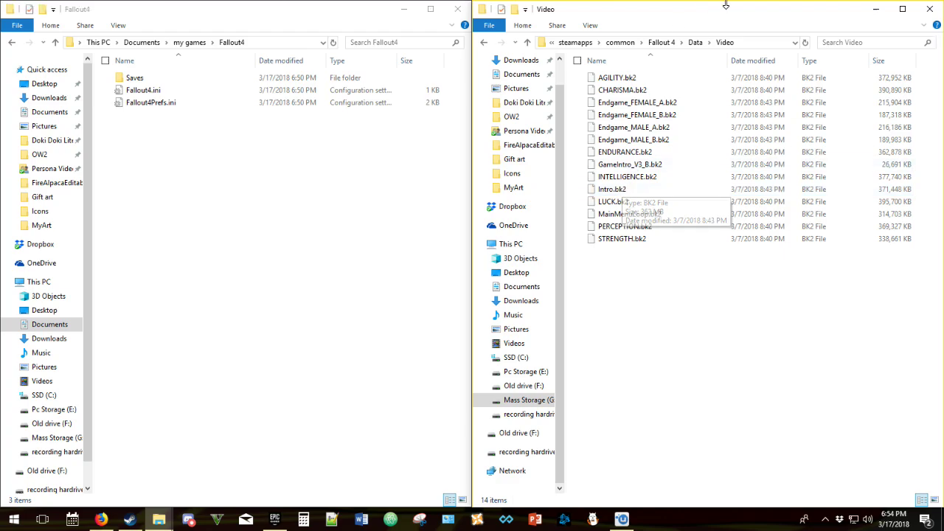
pyautogui.click(696, 42)
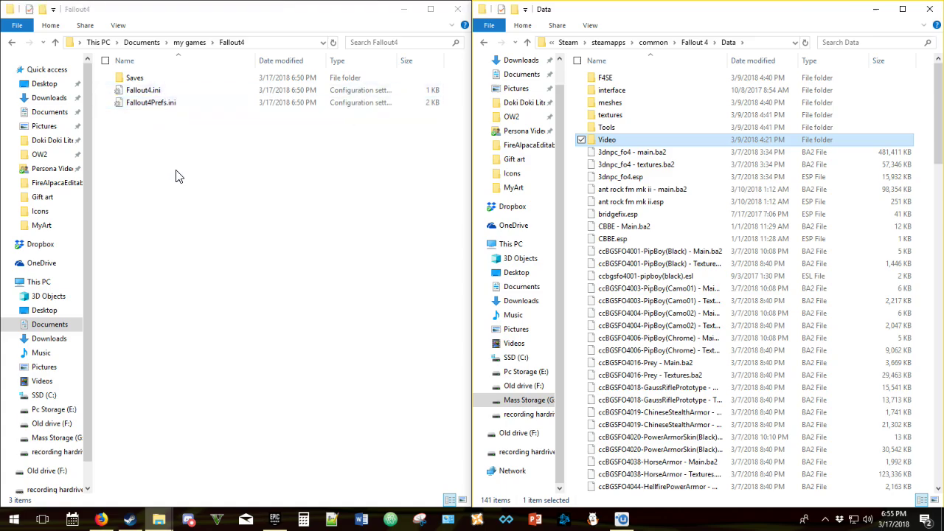
# - Delete Saves, Fallout4.ini and Fallout4Prefs.ini from Documents\my games\Fallout4, and delete the Fallout4 folder itself
pyautogui.moveTo(177, 171); pyautogui.dragTo(178, 81)
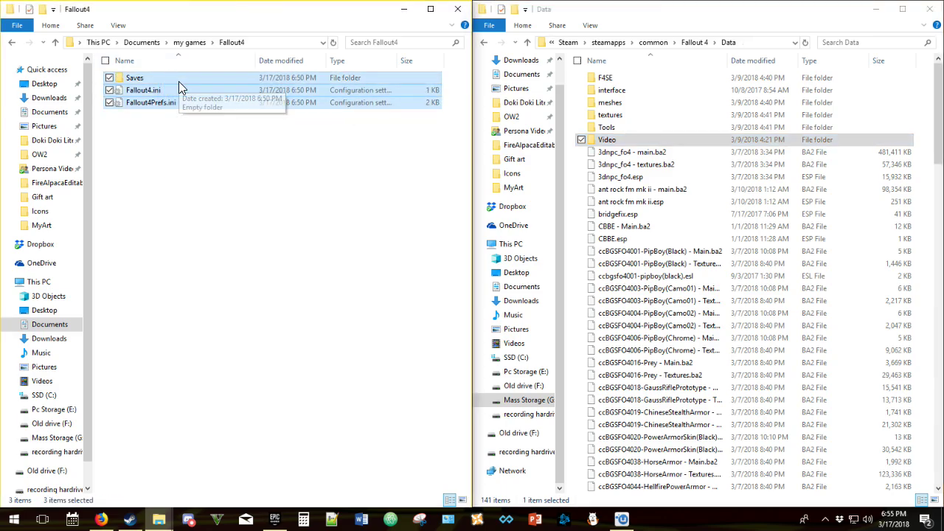
pyautogui.press('Delete')
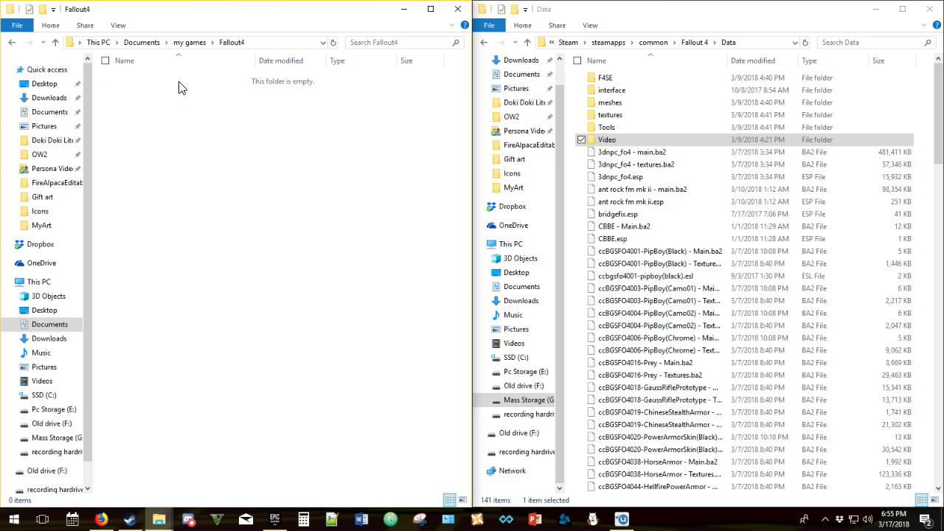
pyautogui.click(181, 42)
pyautogui.click(136, 190)
pyautogui.press('BackSpace')
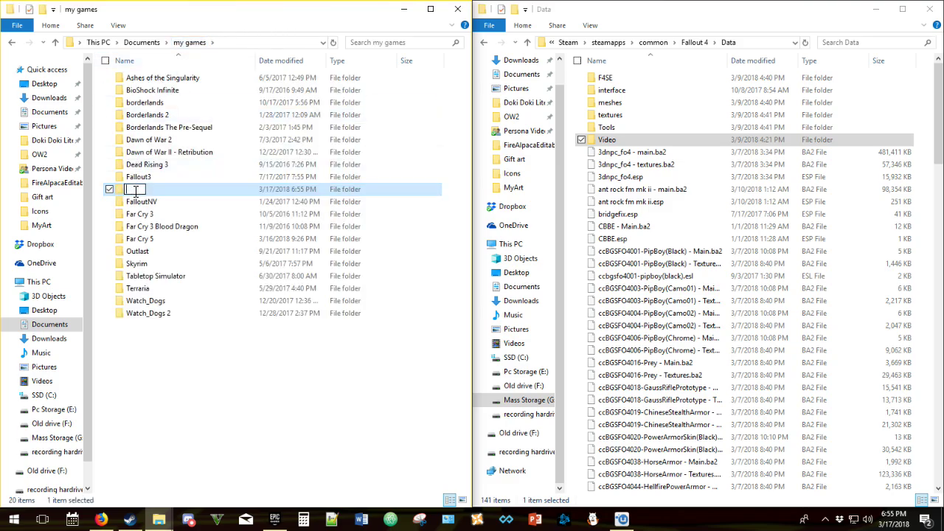
pyautogui.press('Escape')
pyautogui.click(219, 384)
pyautogui.rightClick(167, 202)
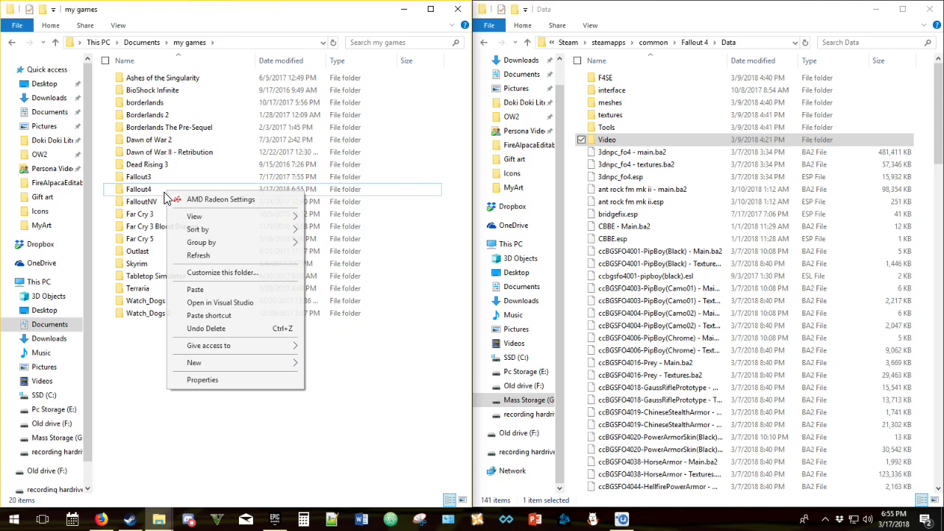
pyautogui.rightClick(139, 192)
pyautogui.click(168, 424)
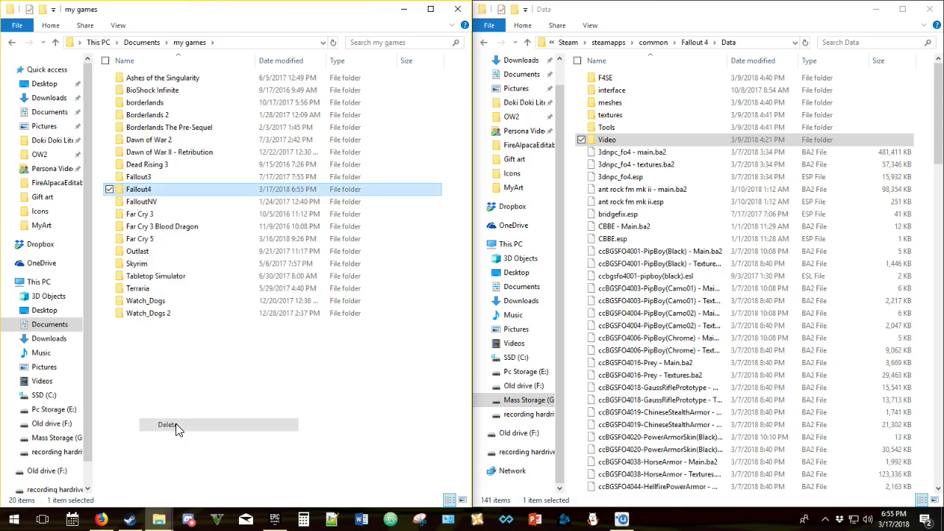
# - Switch to Steam, launch Fallout 4, and open the recreated Fallout4 folder in my games
pyautogui.click(133, 520)
pyautogui.click(201, 130)
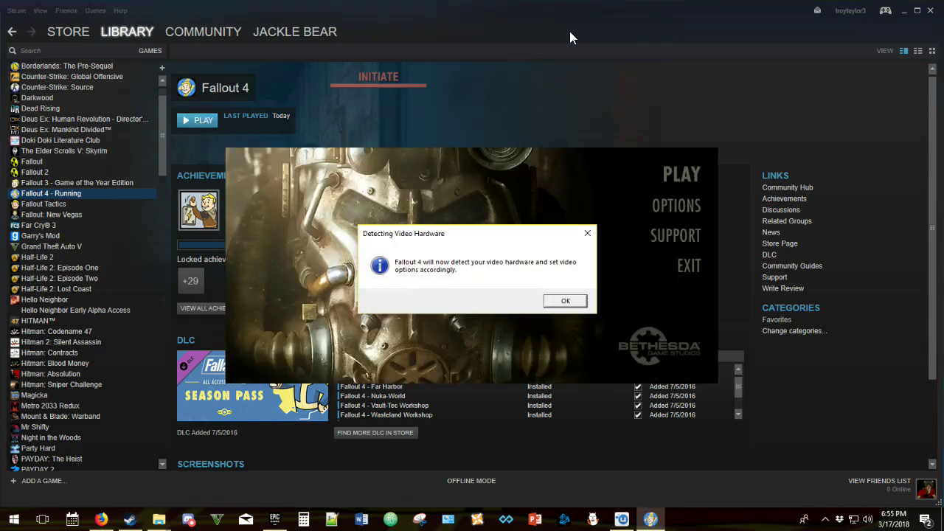
pyautogui.click(904, 10)
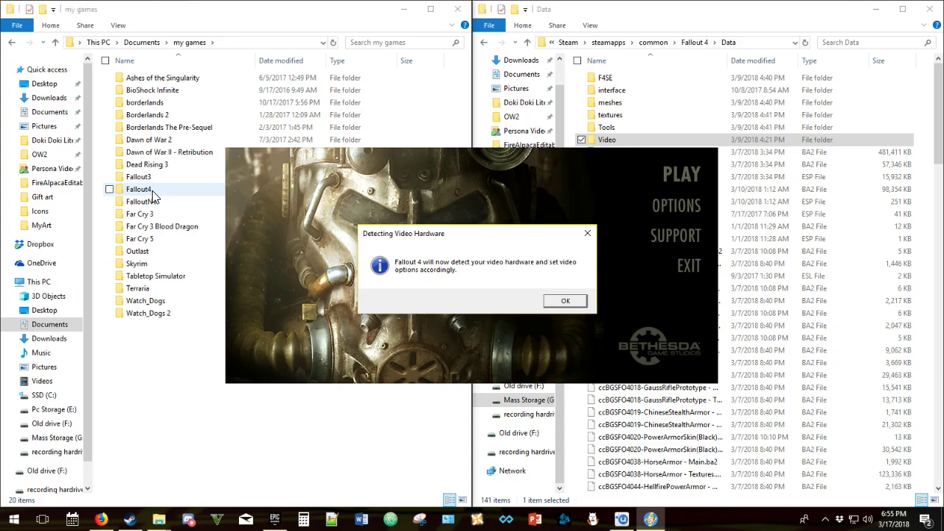
pyautogui.doubleClick(153, 193)
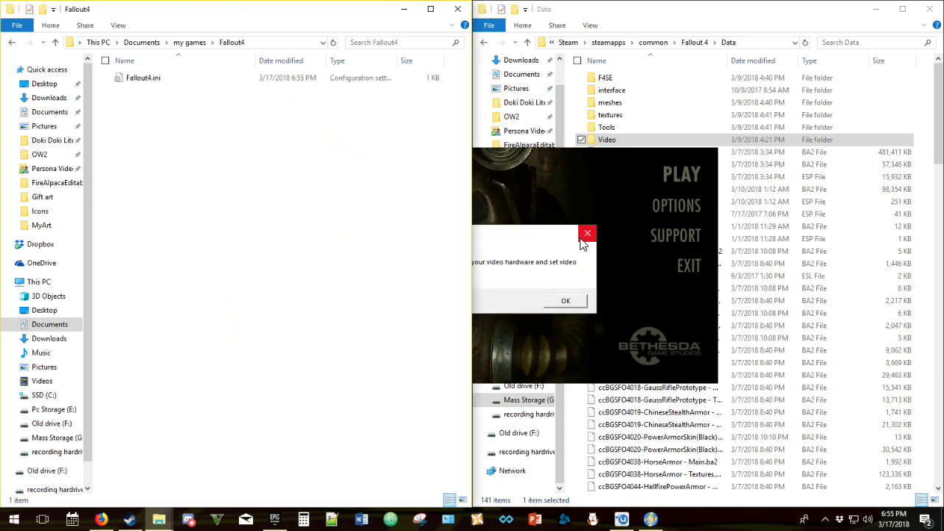
# - Accept the launcher's video hardware detection and the video settings it applies
pyautogui.click(524, 208)
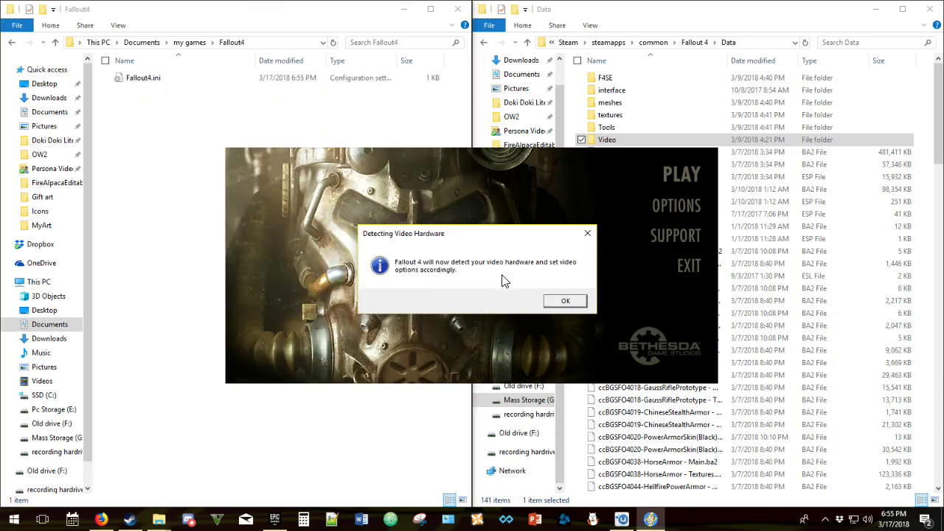
pyautogui.click(560, 308)
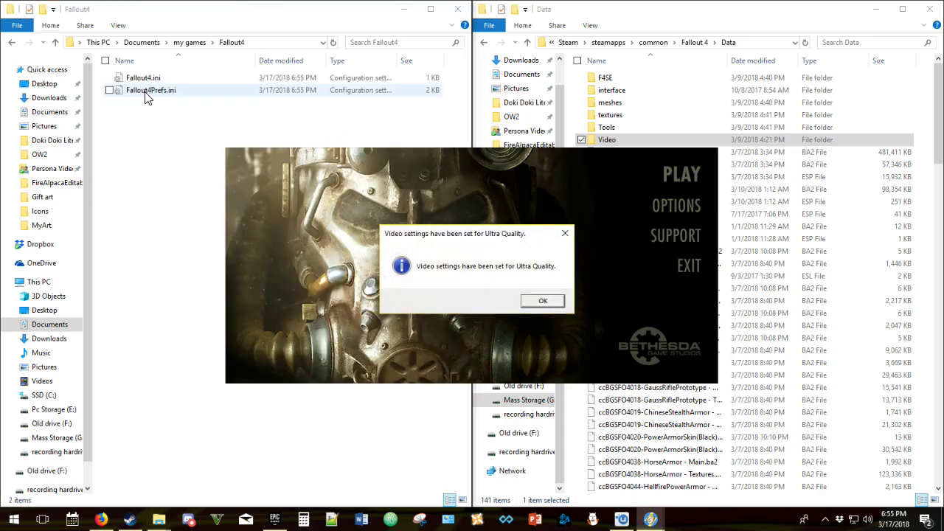
pyautogui.click(539, 302)
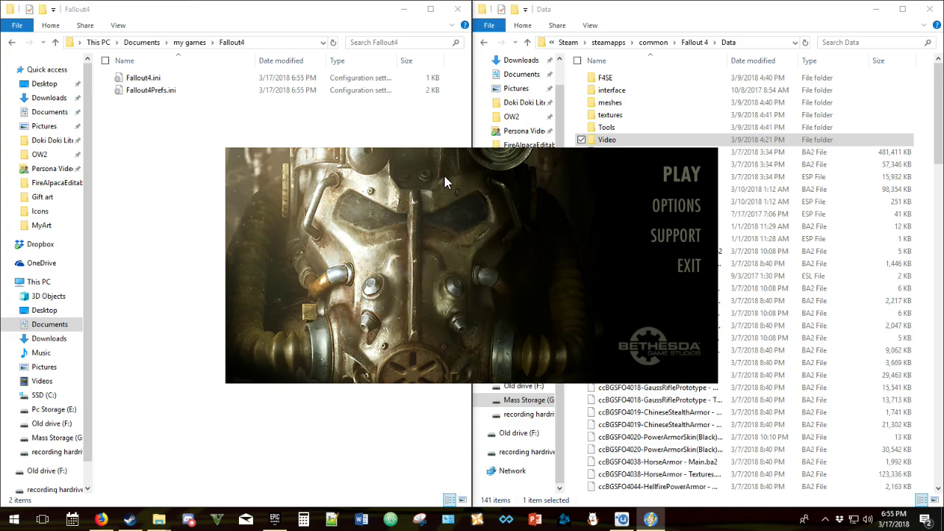
# - Set the Fallout 4 launcher options to windowed mode at 800x450 with Borderless turned off
pyautogui.click(656, 206)
pyautogui.click(355, 318)
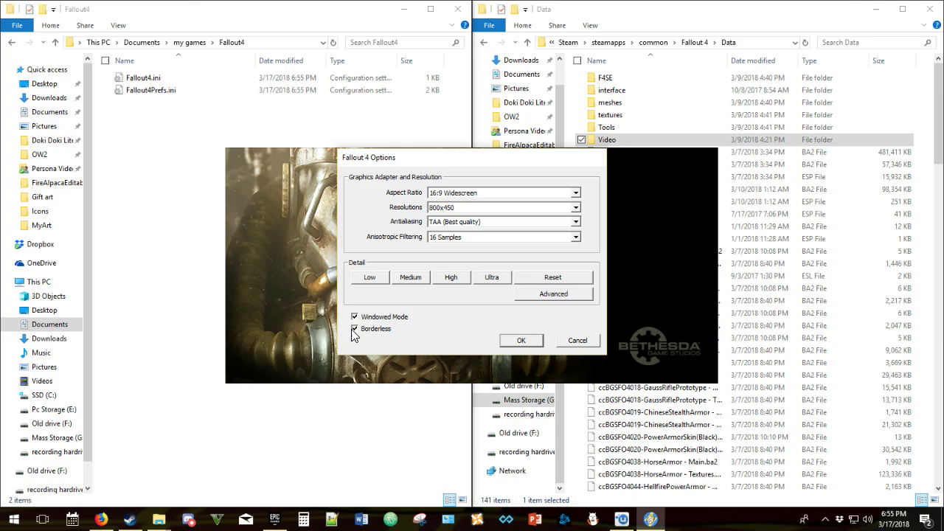
pyautogui.click(455, 210)
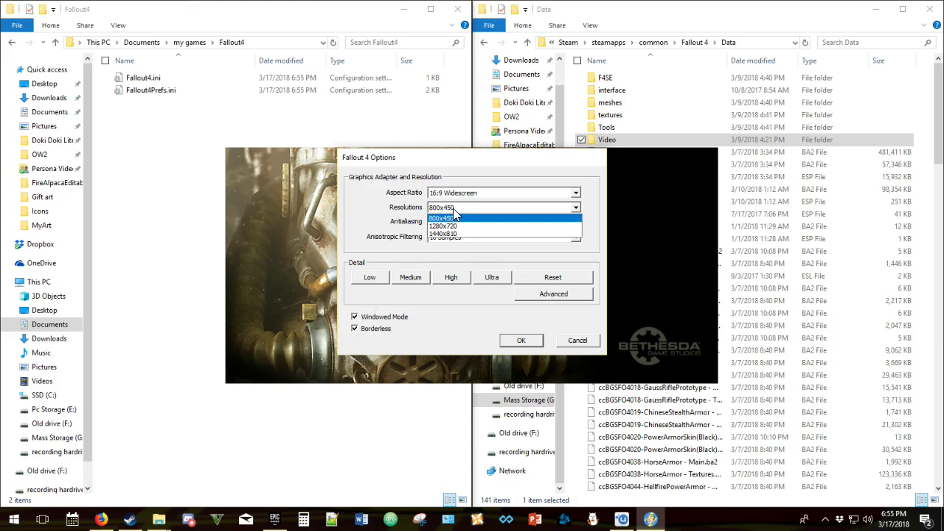
pyautogui.click(454, 216)
pyautogui.click(355, 328)
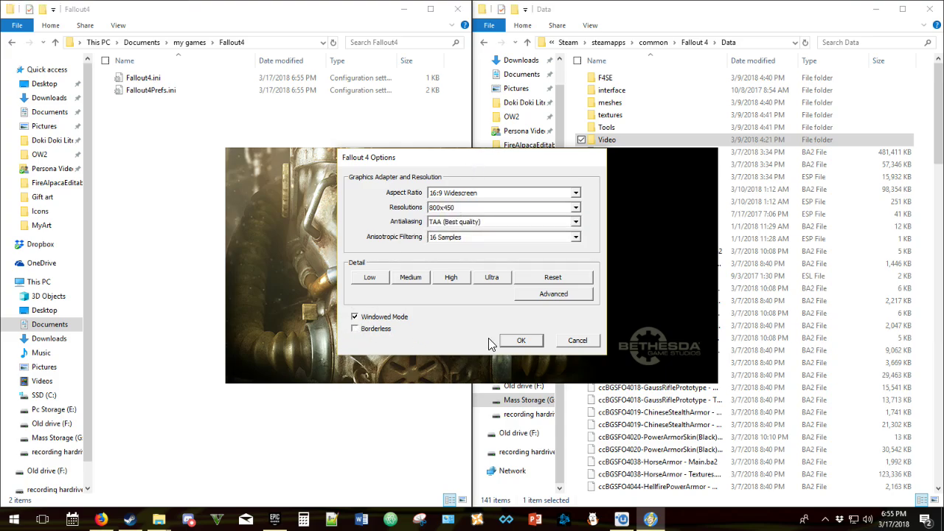
pyautogui.click(519, 340)
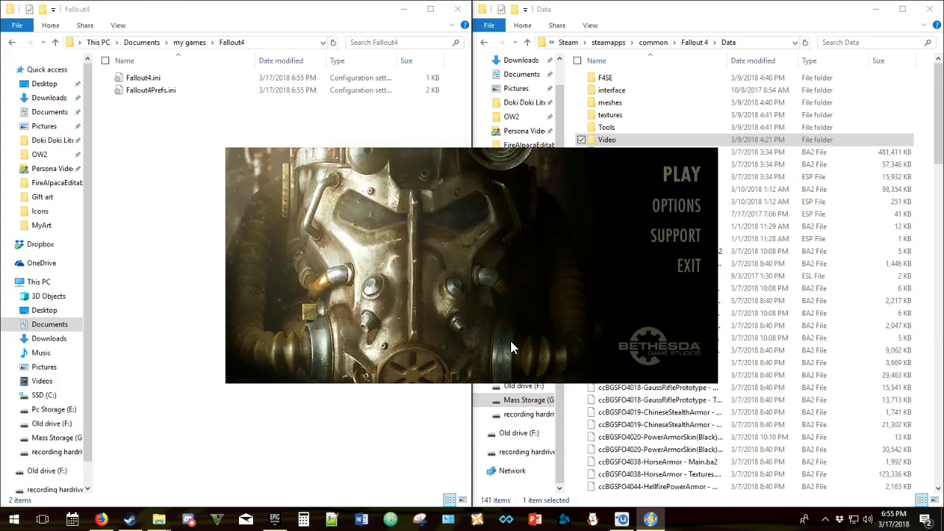
# - Start the game from the launcher and continue past the title screen to the main menu
pyautogui.click(667, 186)
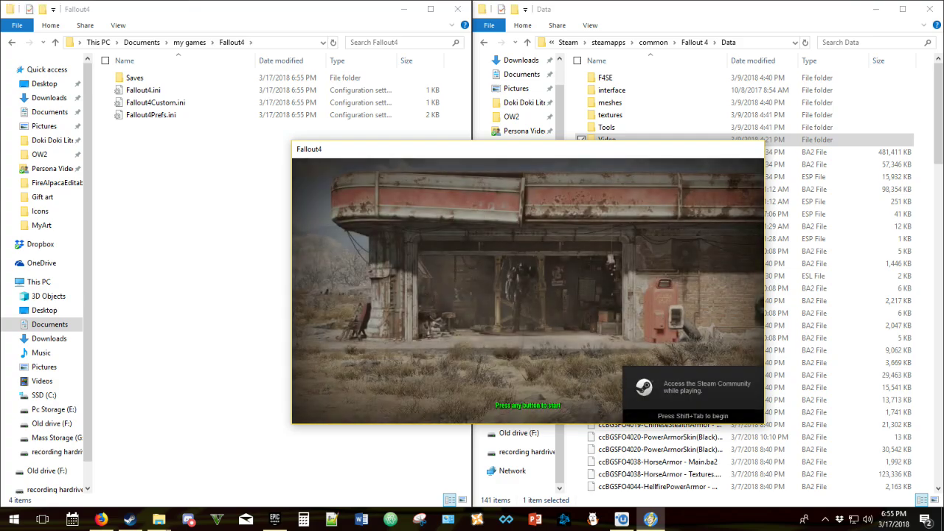
pyautogui.click(645, 352)
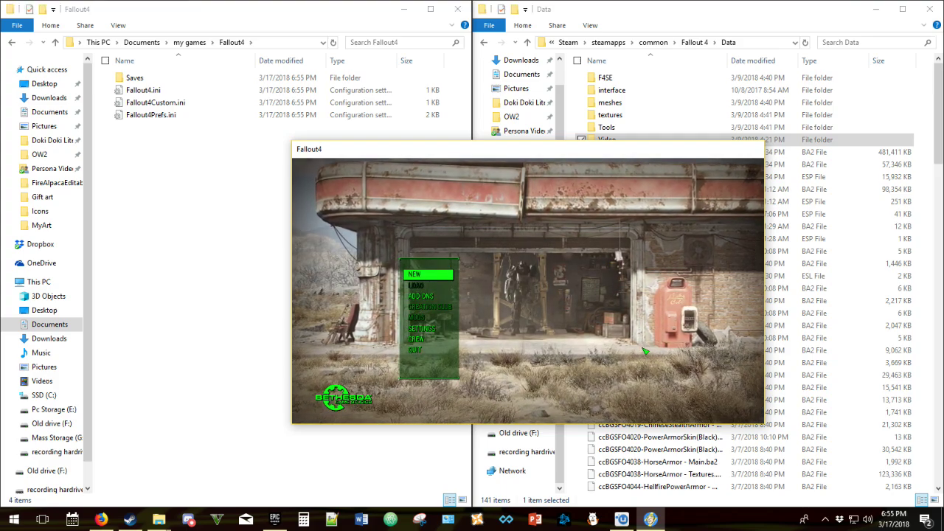
# - Look through the entries of the game's main menu and return to New
pyautogui.press('Down')
pyautogui.press('Down')
pyautogui.press('Down')
pyautogui.press('Down')
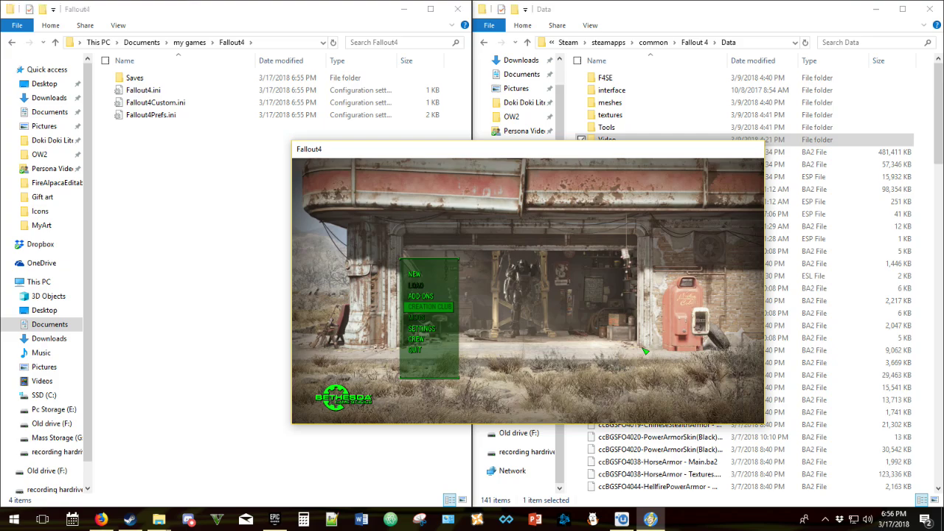
pyautogui.press('Up')
pyautogui.press('Up')
pyautogui.press('Up')
pyautogui.press('Up')
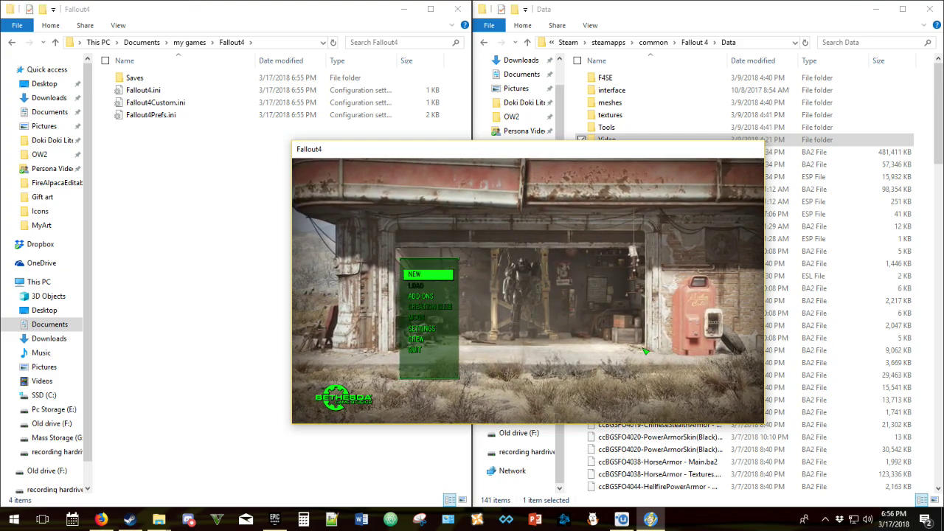
# - Start and confirm a new game, and open the pause menu at the mirror scene
pyautogui.press('Return')
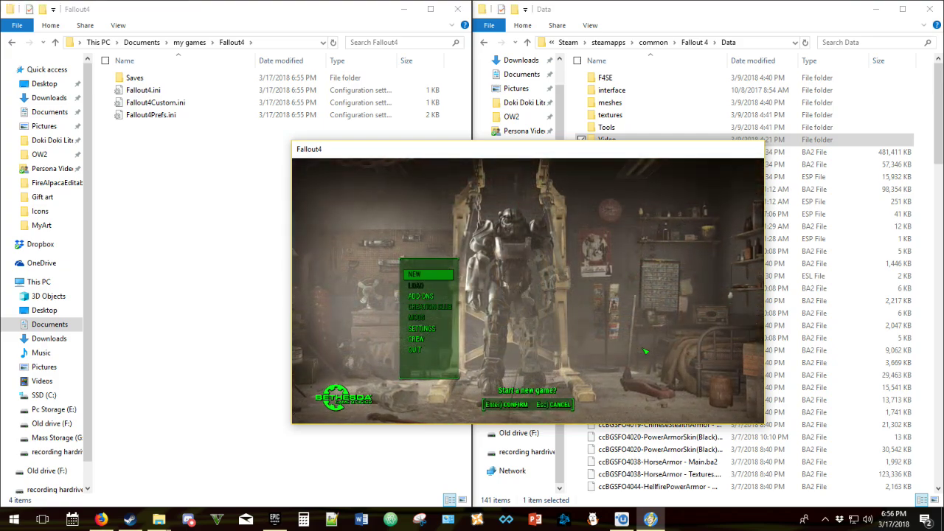
pyautogui.press('Return')
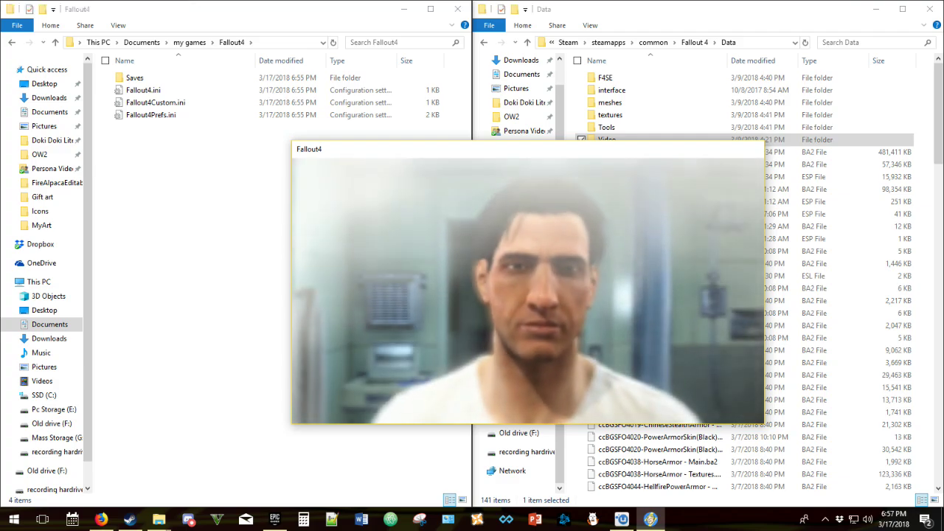
pyautogui.press('Escape')
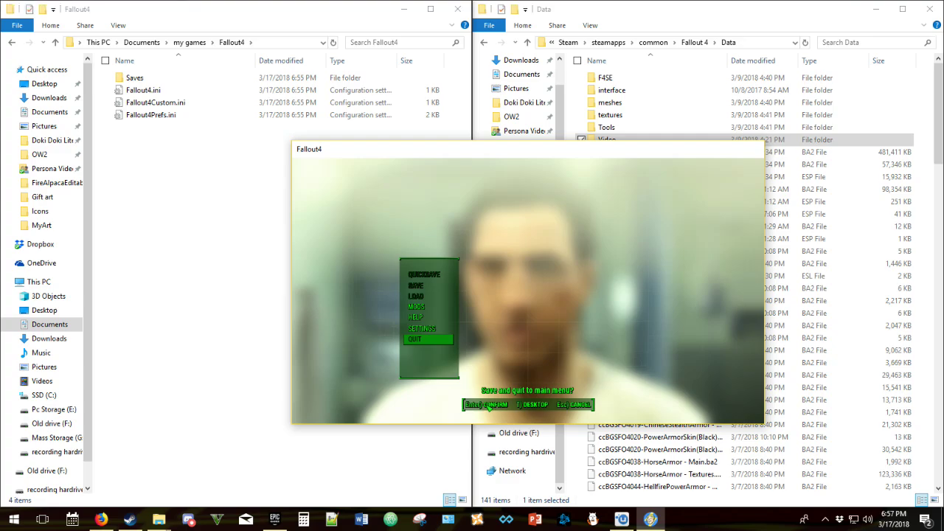
# - Quit the current playthrough to the main menu without saving, dismiss the Bethesda.net sign-in, and exit the game to the desktop
pyautogui.click(487, 405)
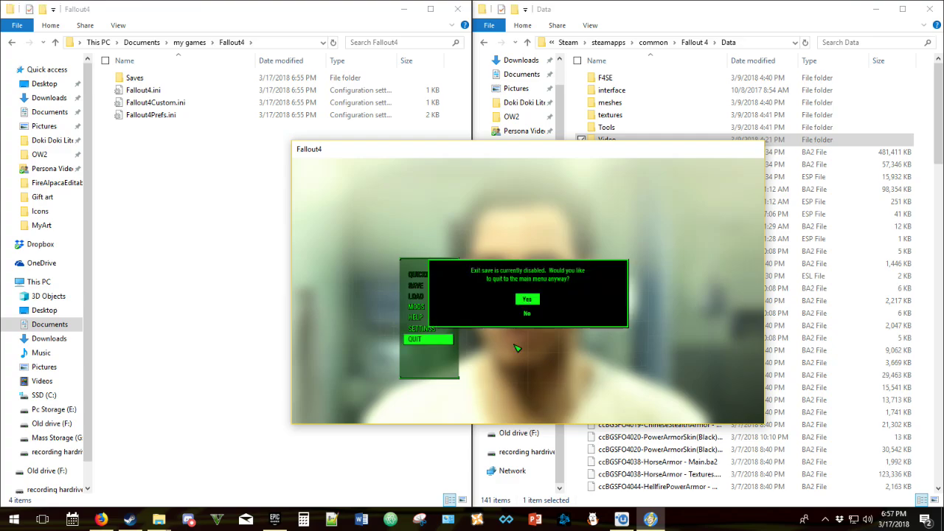
pyautogui.click(528, 299)
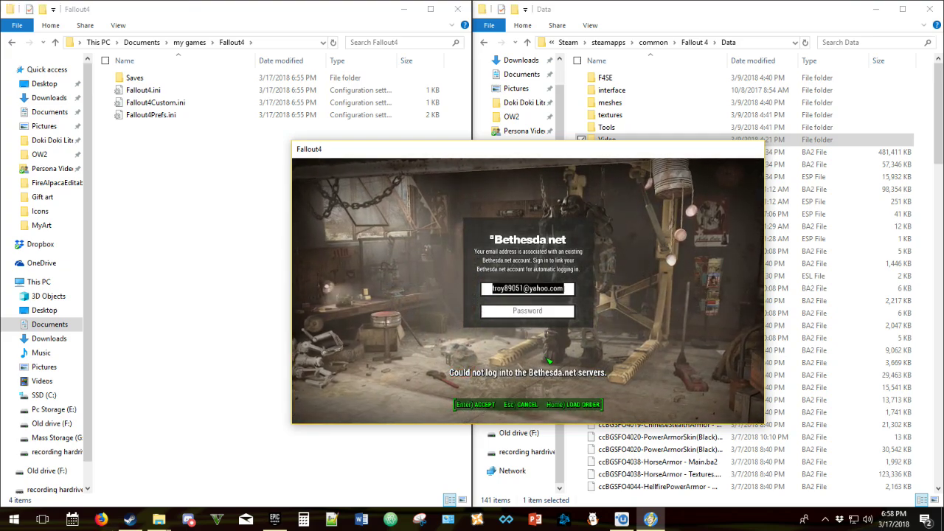
pyautogui.press('Escape')
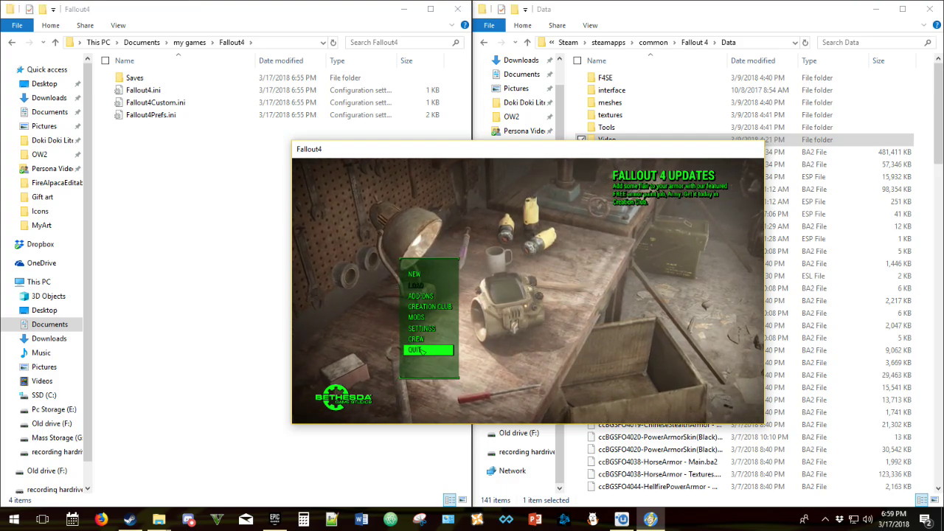
pyautogui.click(420, 351)
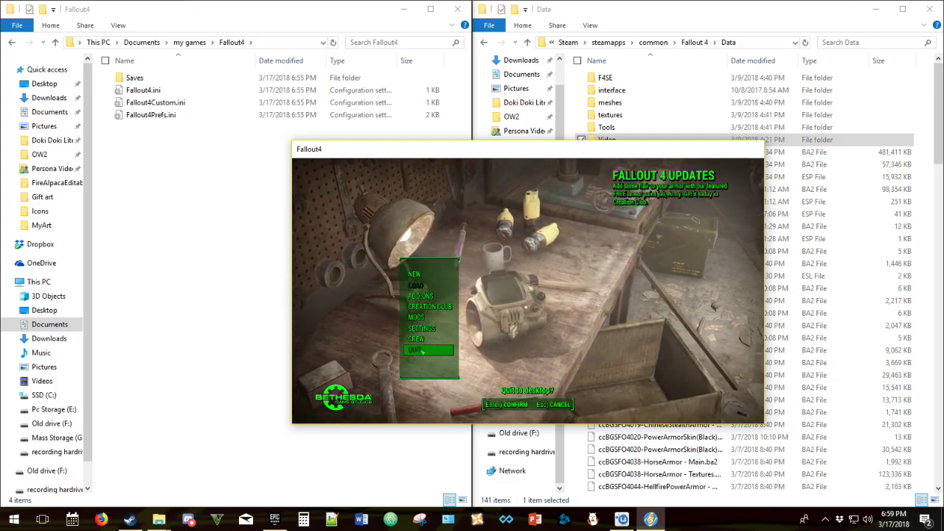
pyautogui.click(496, 405)
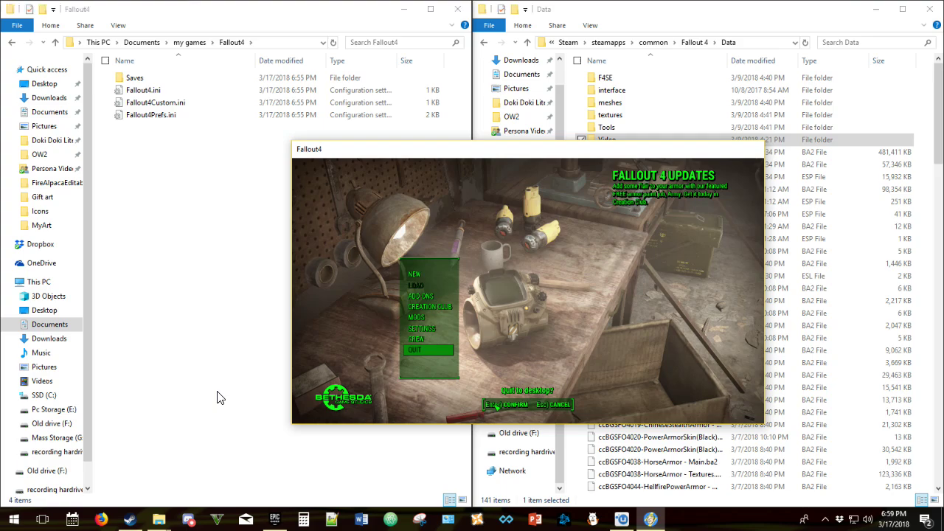
# - Open Nexus Mod Manager for Fallout 4 and enable every unchecked plugin, from truestormsfo4.esm through ant rock fm mk ii.esp
pyautogui.click(483, 520)
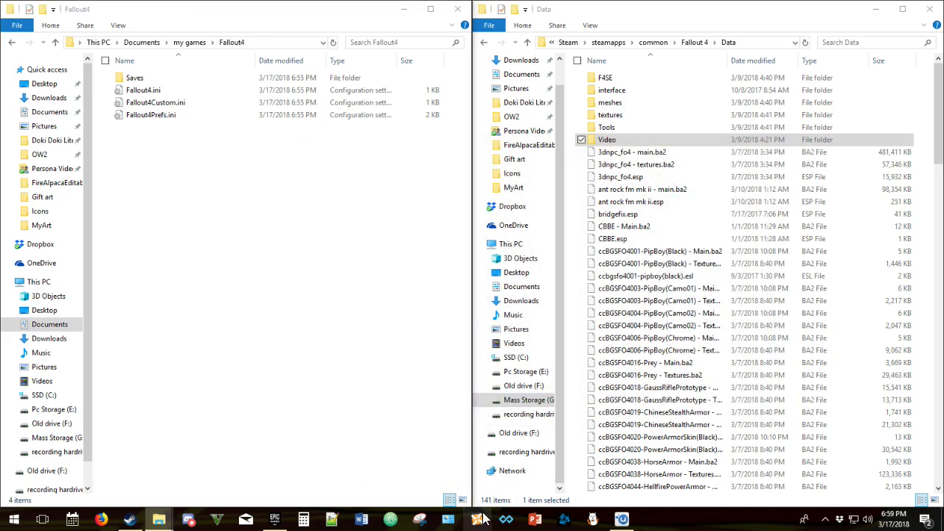
pyautogui.click(535, 396)
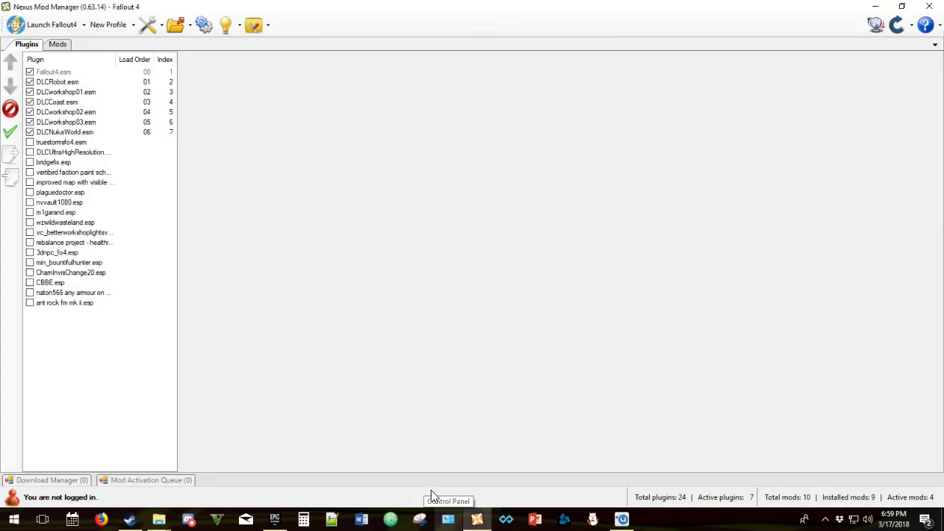
pyautogui.click(30, 142)
pyautogui.click(30, 152)
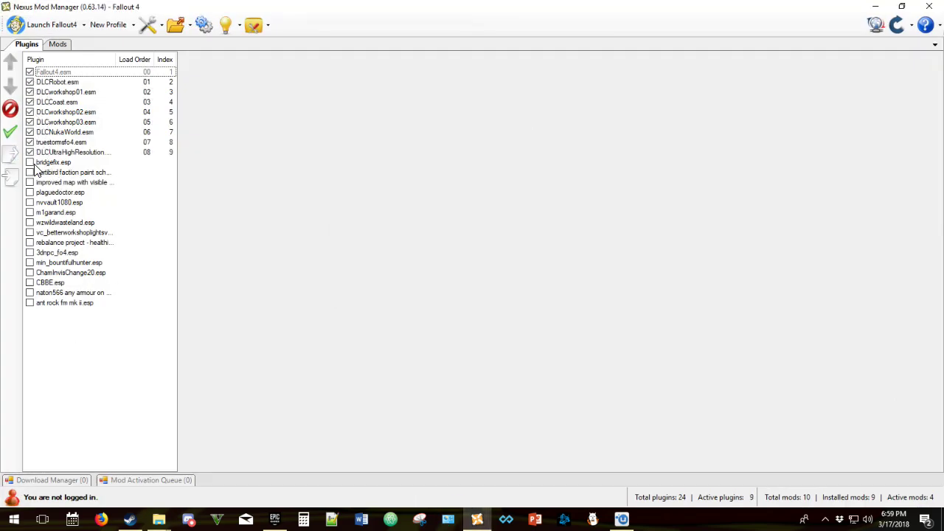
pyautogui.click(29, 162)
pyautogui.click(29, 172)
pyautogui.click(29, 182)
pyautogui.click(29, 192)
pyautogui.click(30, 202)
pyautogui.click(30, 213)
pyautogui.click(29, 222)
pyautogui.click(30, 232)
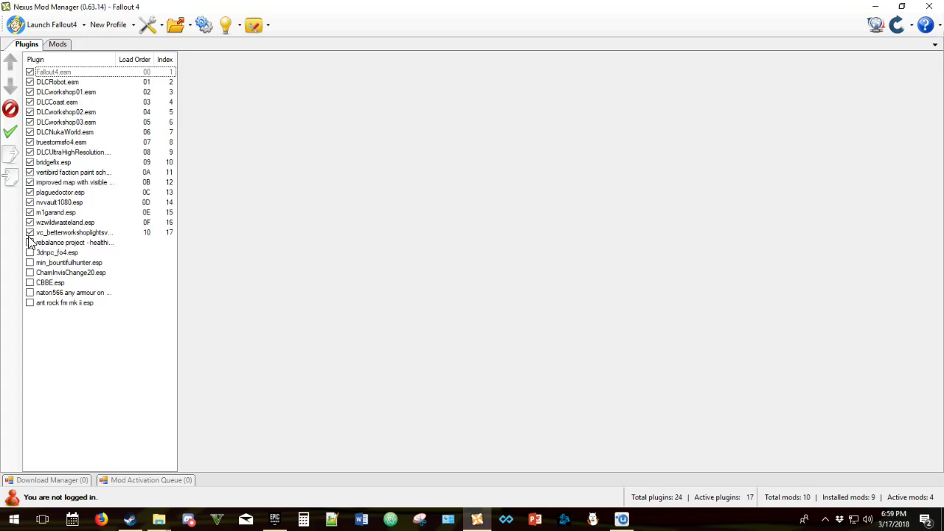
pyautogui.click(29, 242)
pyautogui.click(29, 252)
pyautogui.click(29, 263)
pyautogui.click(30, 273)
pyautogui.click(30, 283)
pyautogui.click(30, 293)
pyautogui.click(30, 303)
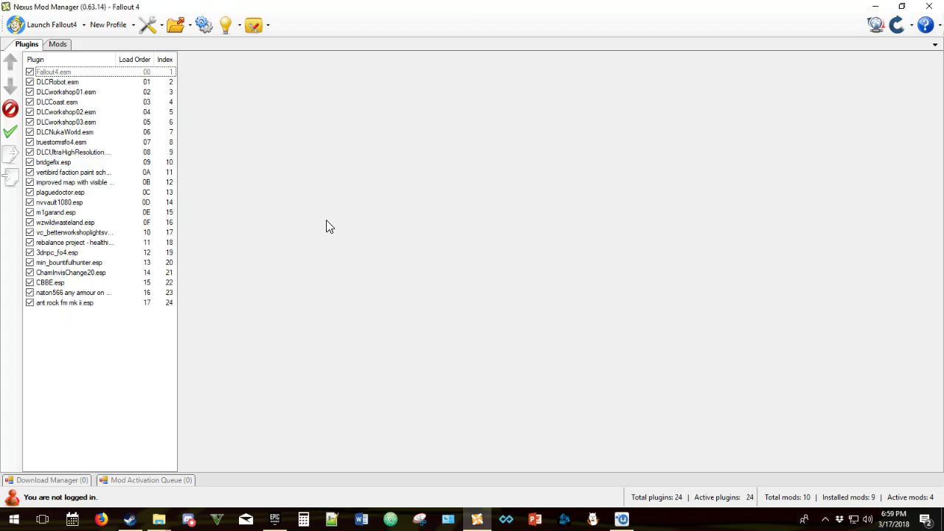
# - Launch Fallout 4 from the mod manager and accept the video hardware detection and its Ultra Quality settings
pyautogui.click(44, 25)
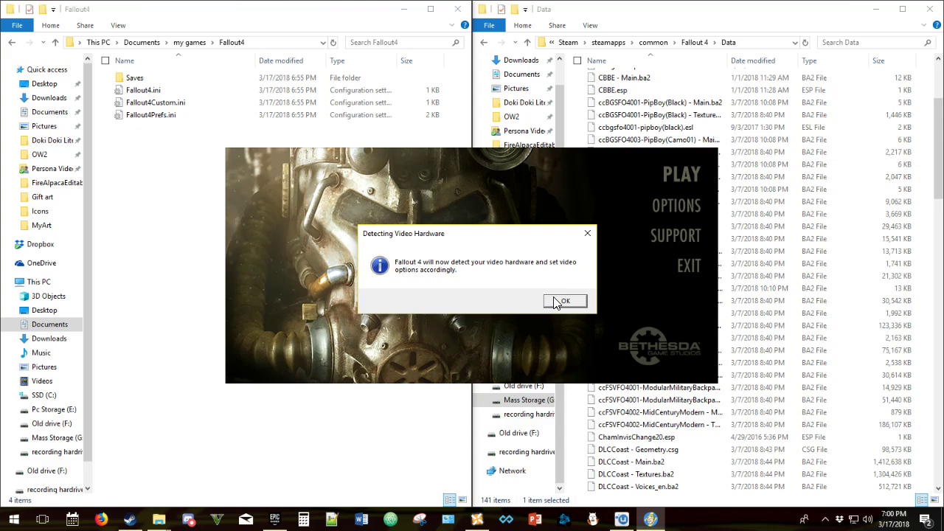
pyautogui.click(557, 303)
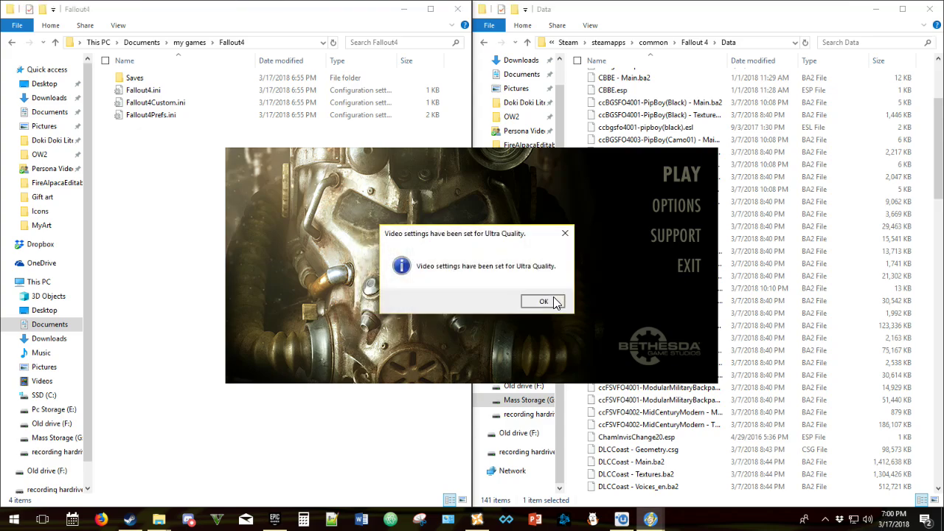
pyautogui.click(544, 302)
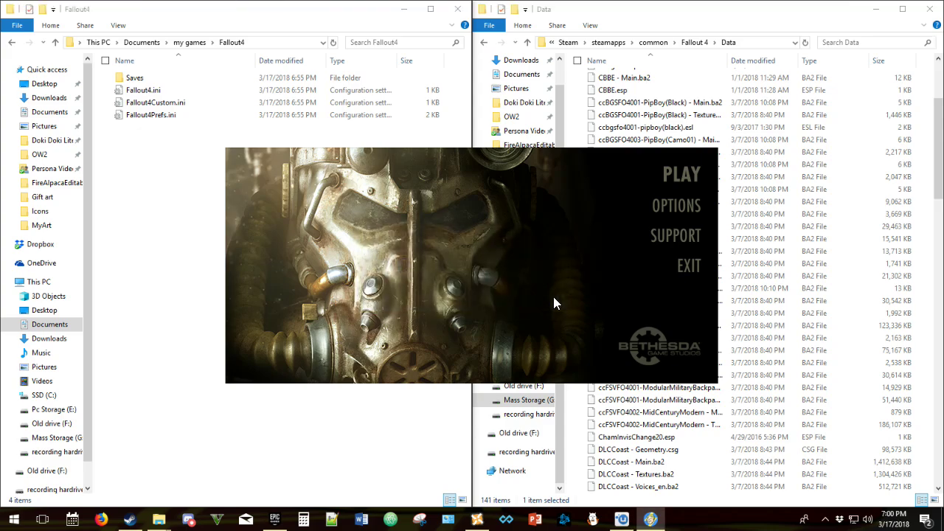
# - Play the game from the launcher, continue past the title screen, and start and confirm a new game
pyautogui.click(657, 182)
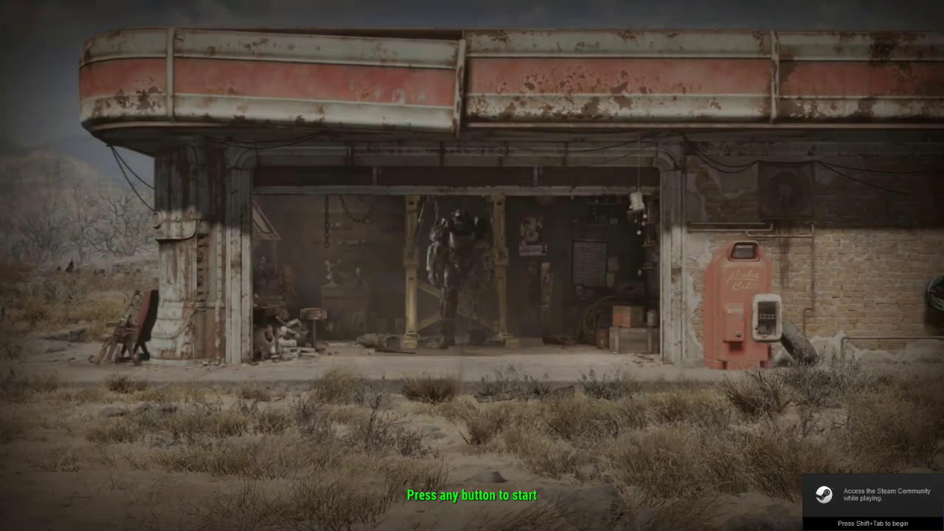
pyautogui.press('Return')
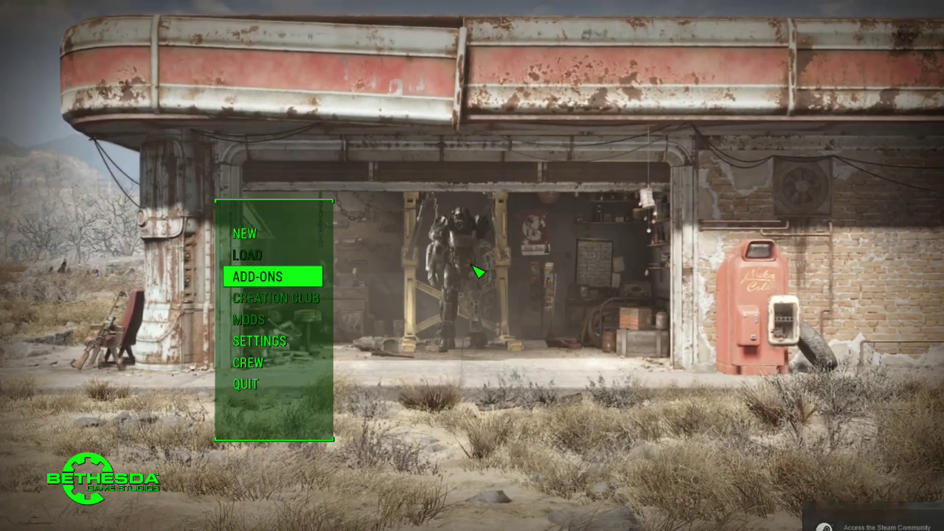
pyautogui.press('Down')
pyautogui.press('Down')
pyautogui.press('Up')
pyautogui.press('Up')
pyautogui.press('Up')
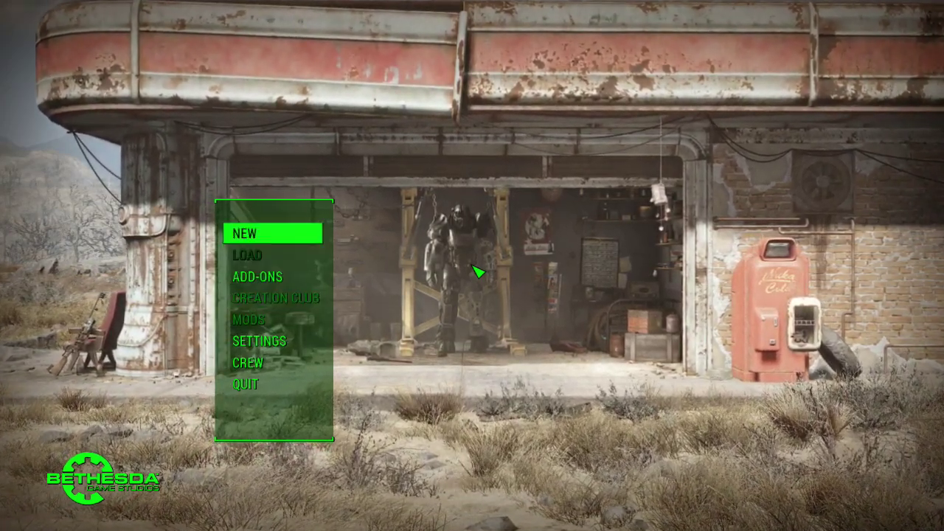
pyautogui.press('Return')
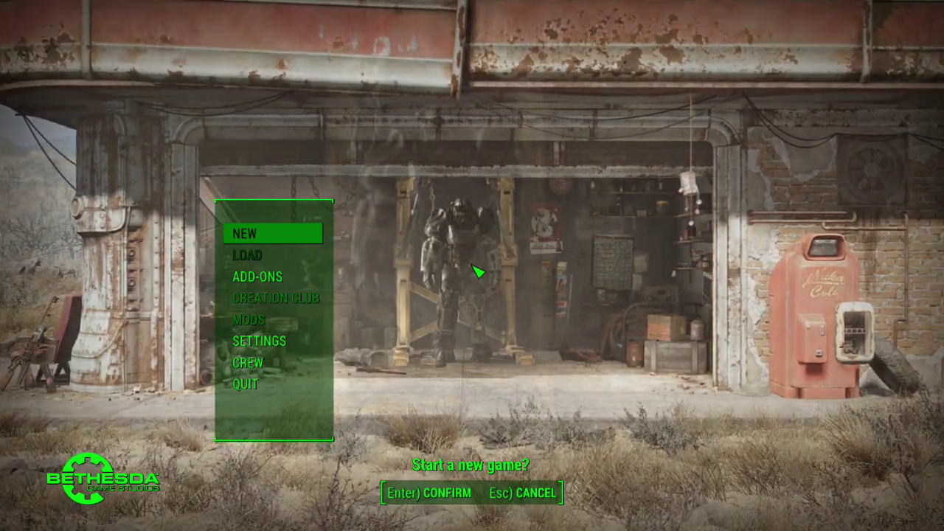
pyautogui.press('Return')
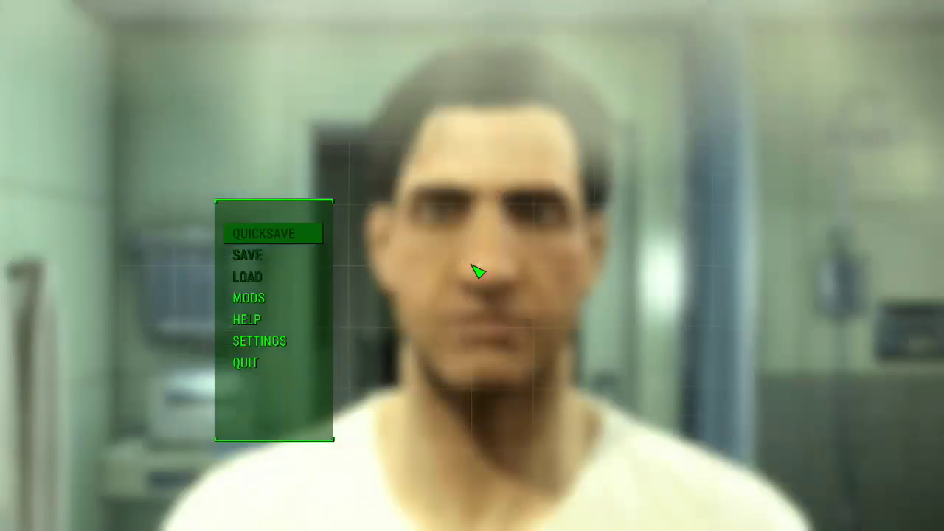
# - Quit the new game to the desktop from the pause menu at the mirror scene
pyautogui.press('Down')
pyautogui.press('Down')
pyautogui.press('Down')
pyautogui.press('Down')
pyautogui.press('Down')
pyautogui.press('Down')
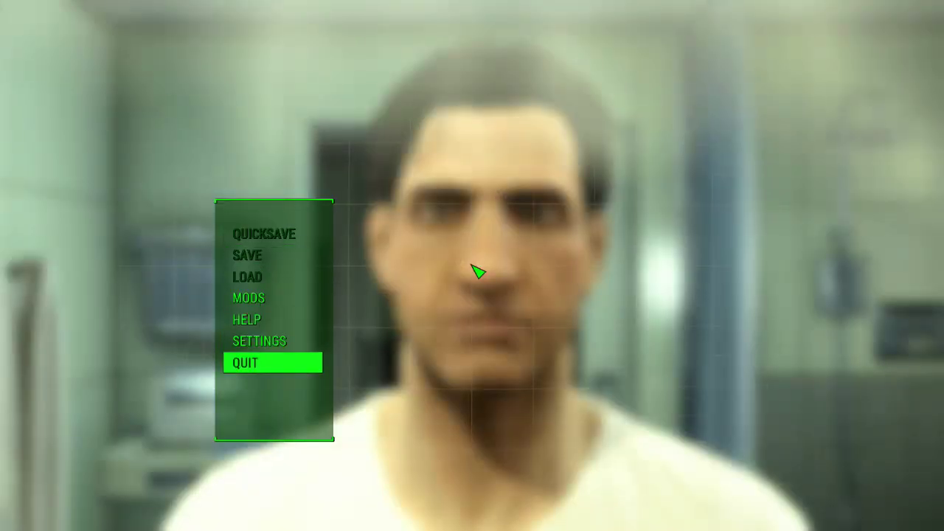
pyautogui.press('Return')
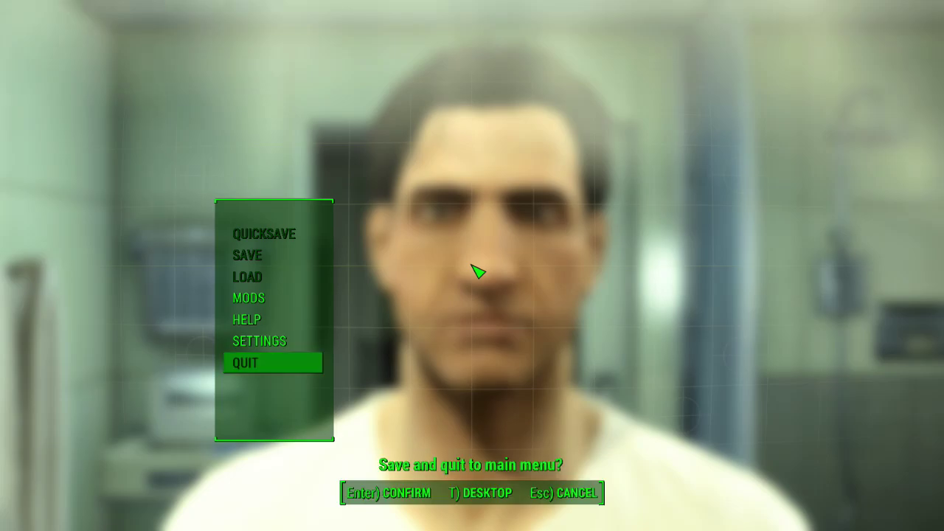
pyautogui.press('Return')
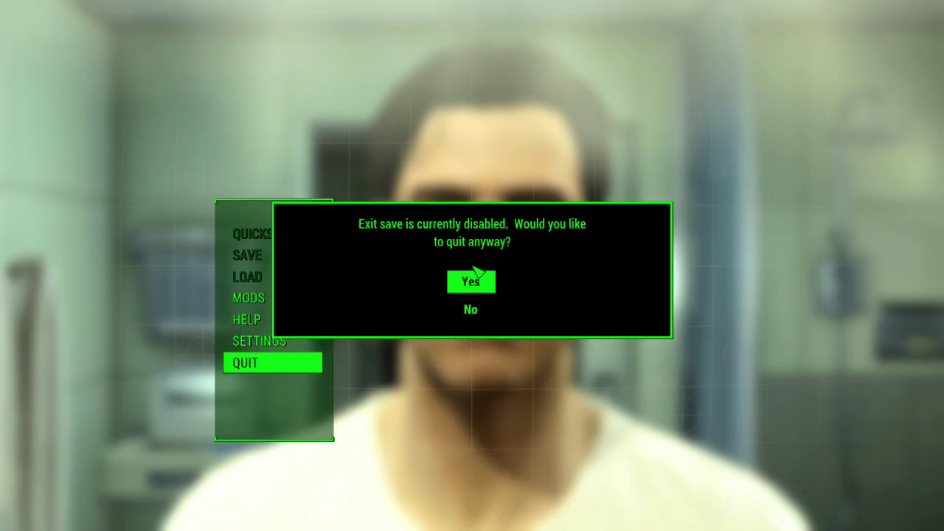